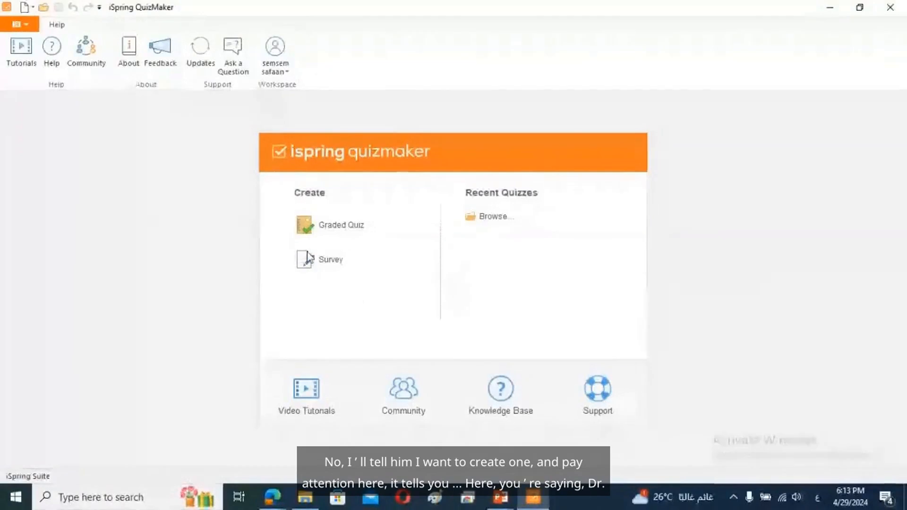
# Step: Create a new graded quiz and add a Multiple Choice question to it
pyautogui.click(341, 225)
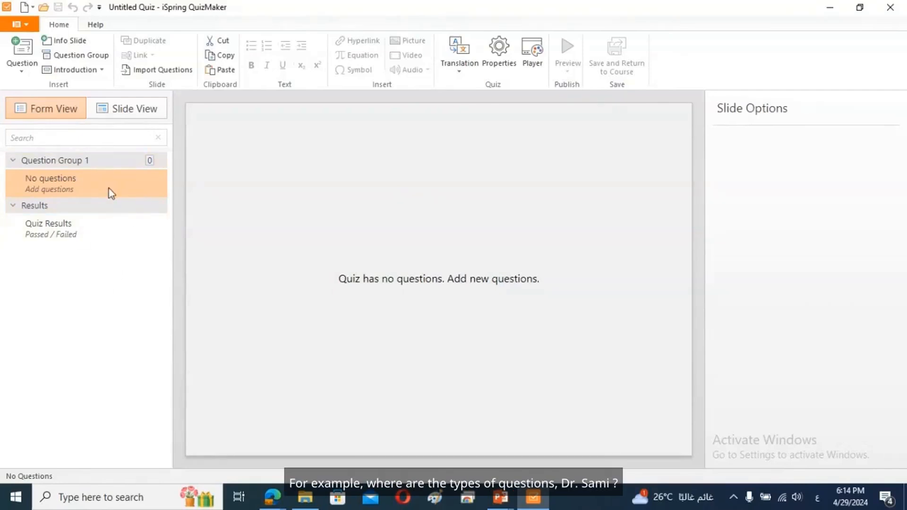
pyautogui.click(16, 75)
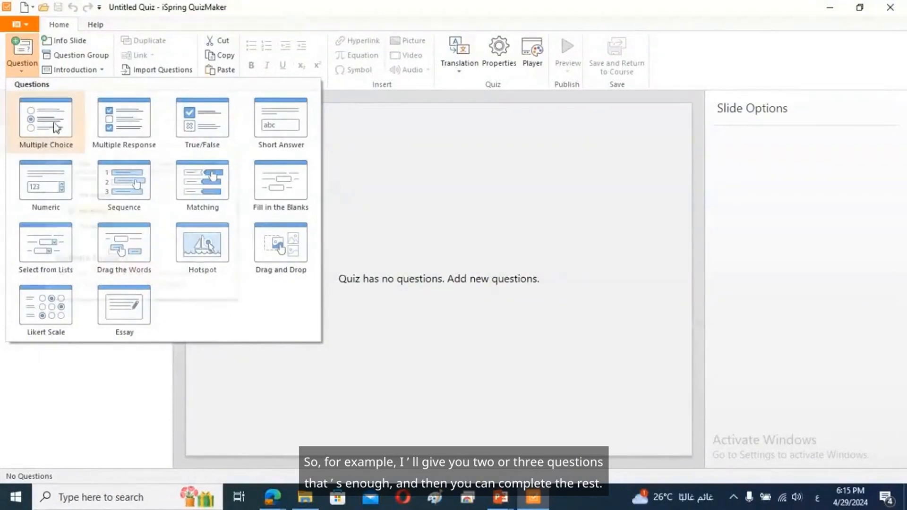
pyautogui.moveTo(81, 148)
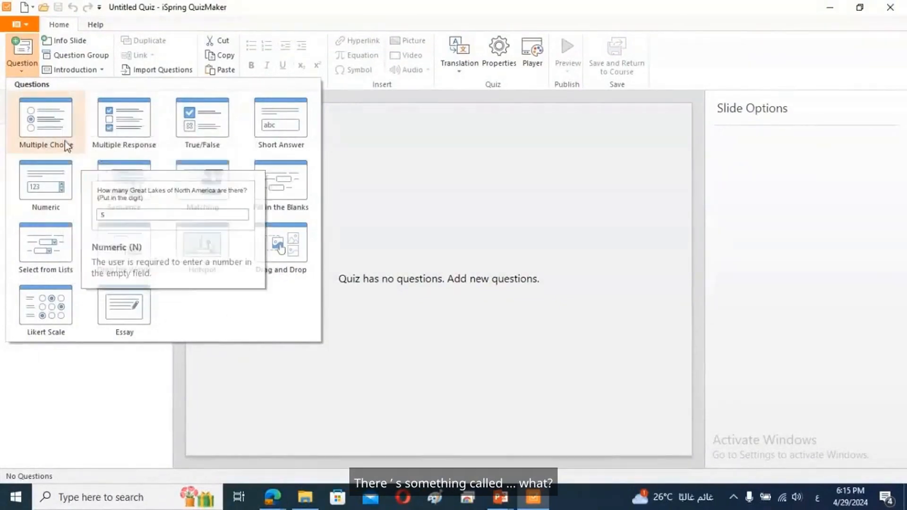
pyautogui.moveTo(55, 131)
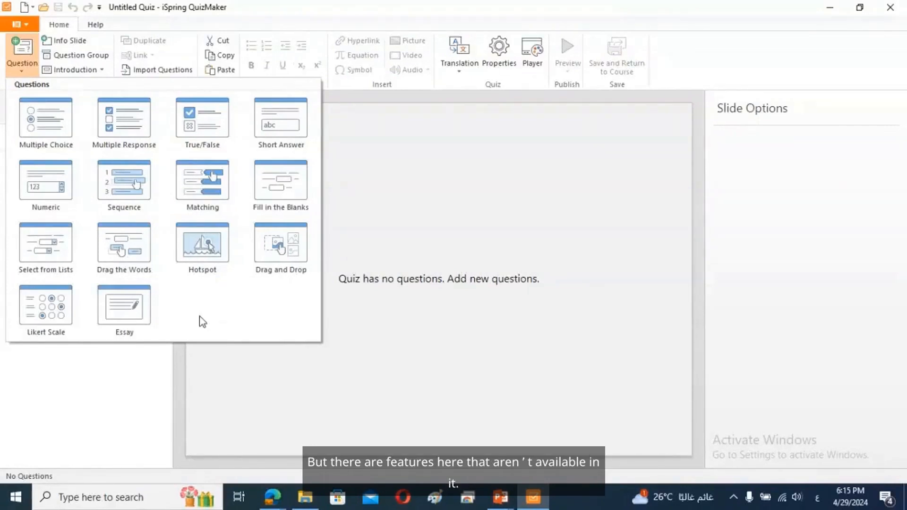
pyautogui.click(55, 124)
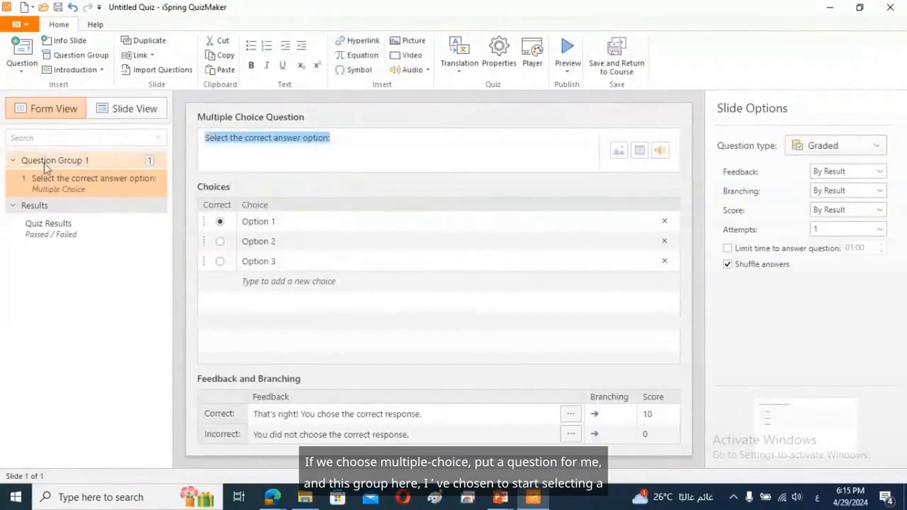
# Step: Add two more question groups to the quiz after Question Group 1
pyautogui.click(45, 161)
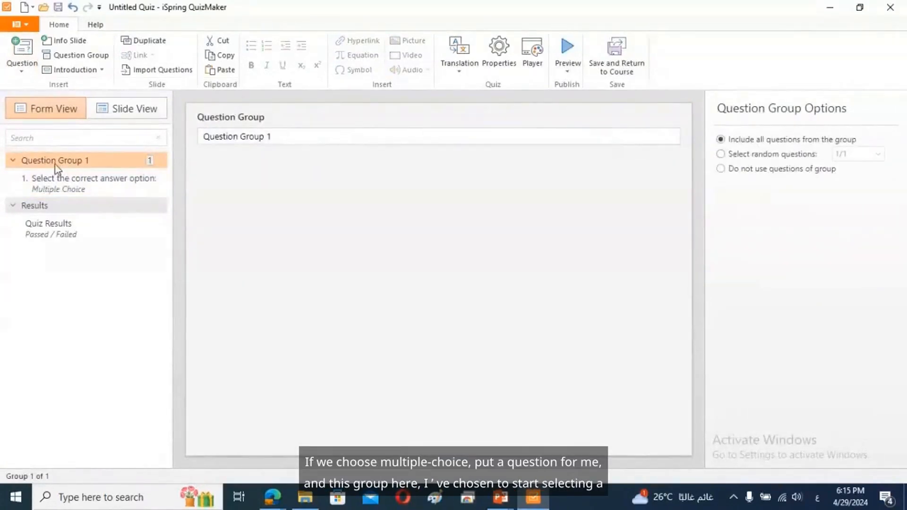
pyautogui.click(64, 182)
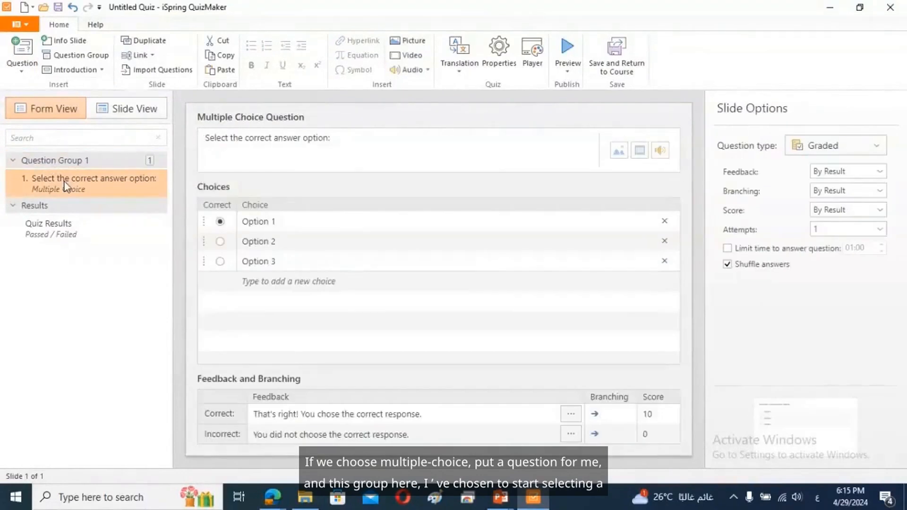
pyautogui.click(81, 55)
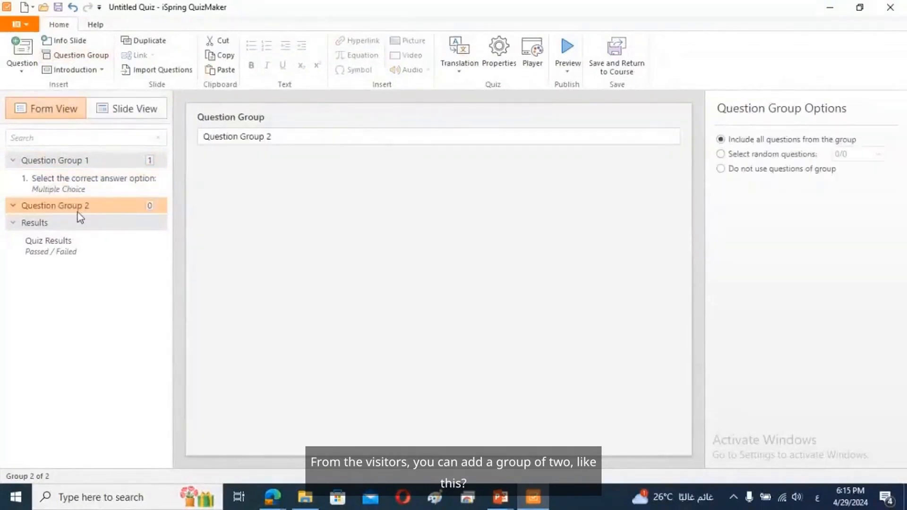
pyautogui.click(78, 58)
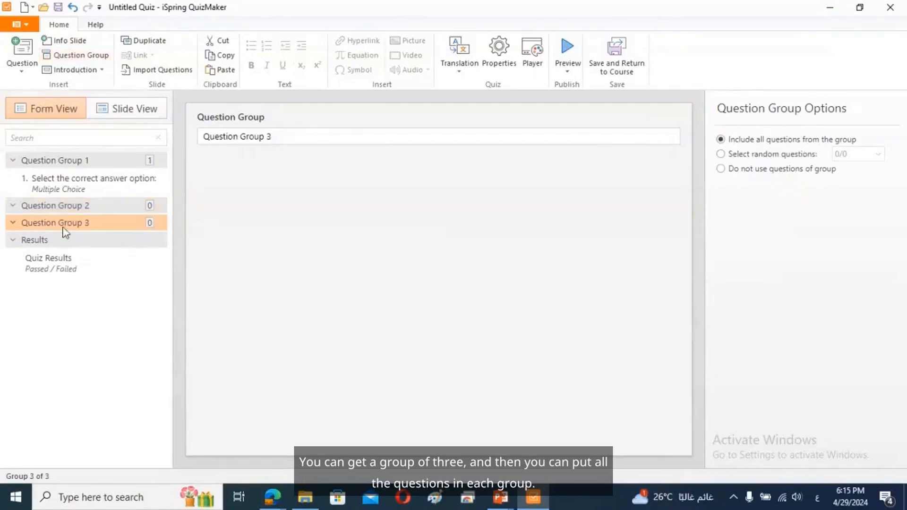
# Step: Replace the multiple choice question's text in Question Group 1 with "واحدة مما يلي من وحدات الادخال؟"
pyautogui.click(66, 183)
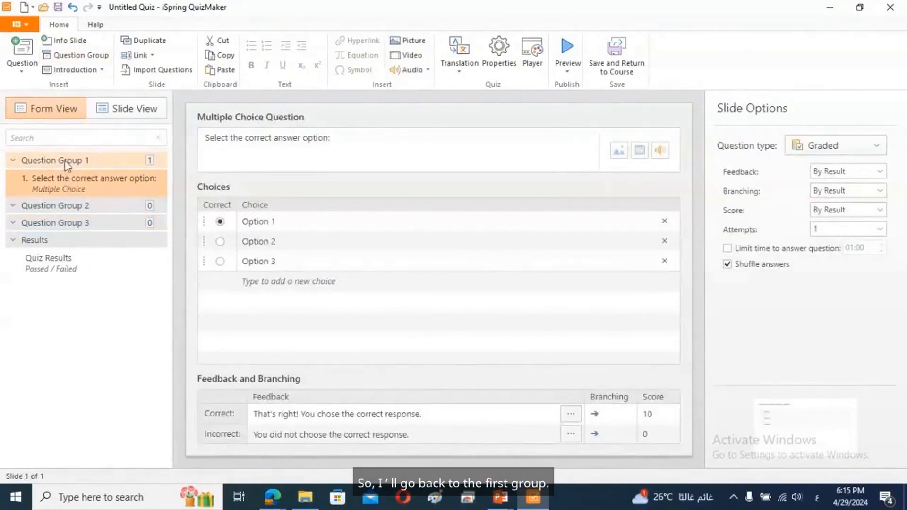
pyautogui.click(269, 146)
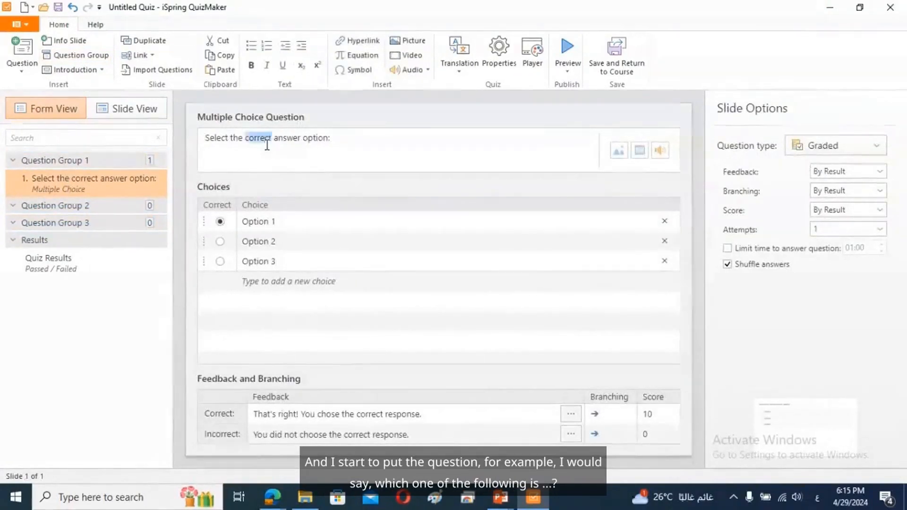
pyautogui.tripleClick(267, 145)
pyautogui.write('و')
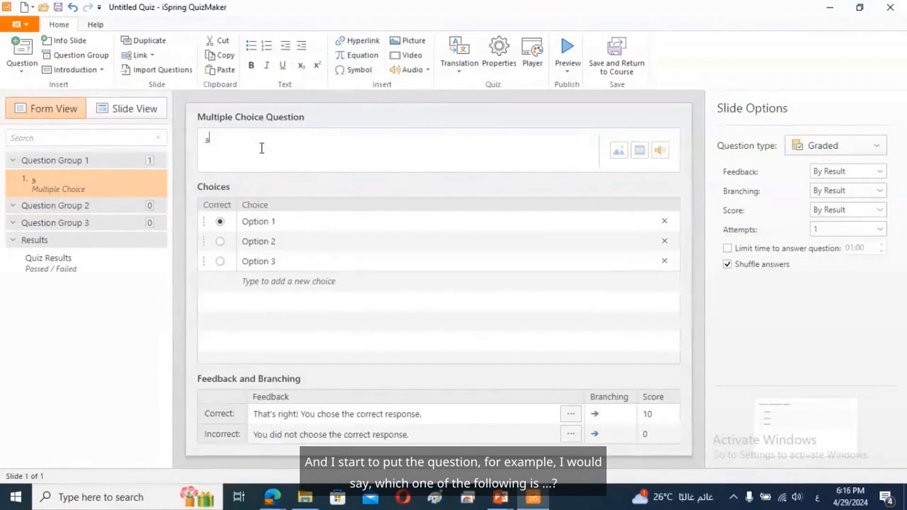
pyautogui.write('احدة')
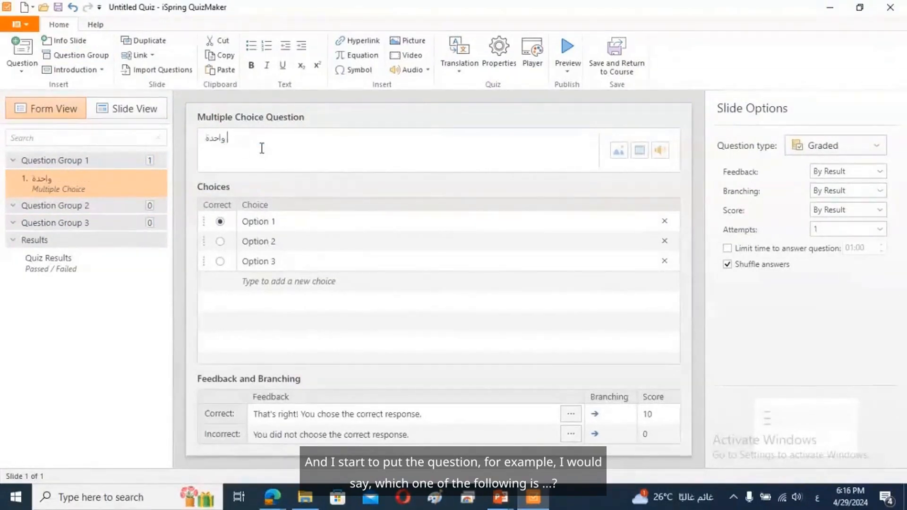
pyautogui.write(' مما يلي')
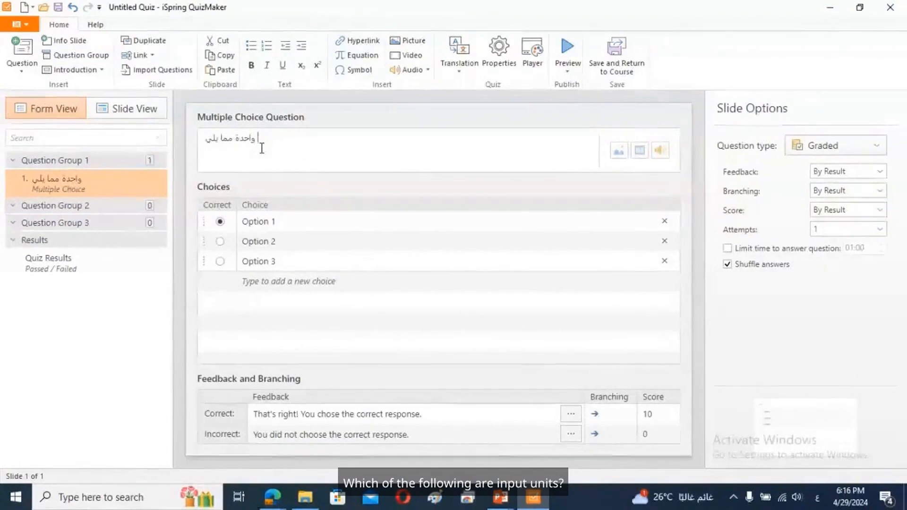
pyautogui.write(' من وحدات')
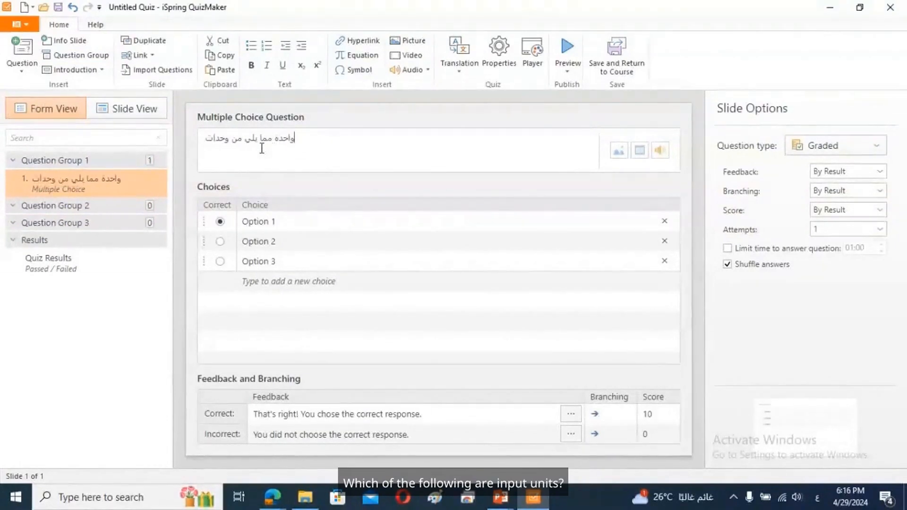
pyautogui.write(' الادخال؟')
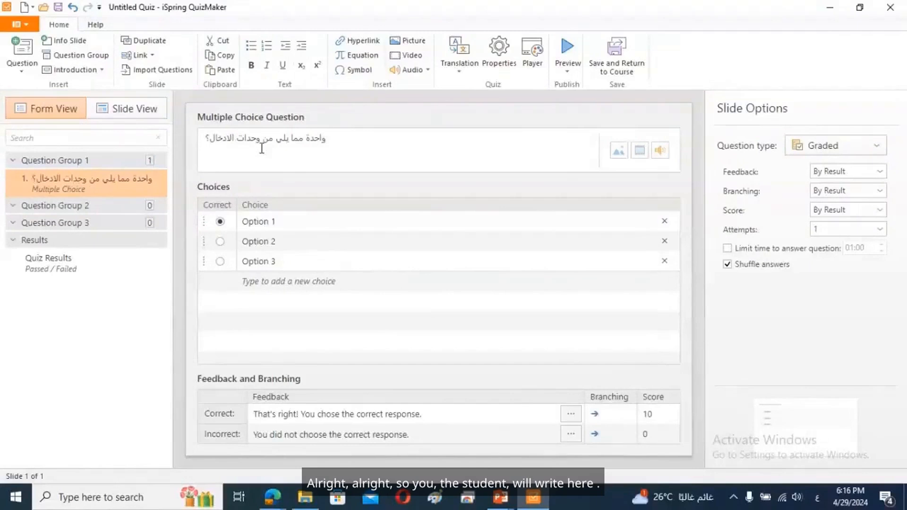
# Step: Fill in the three answer choices in order as "الماوس", "الطابعة" and "الشاشة"
pyautogui.click(272, 222)
pyautogui.write('ا')
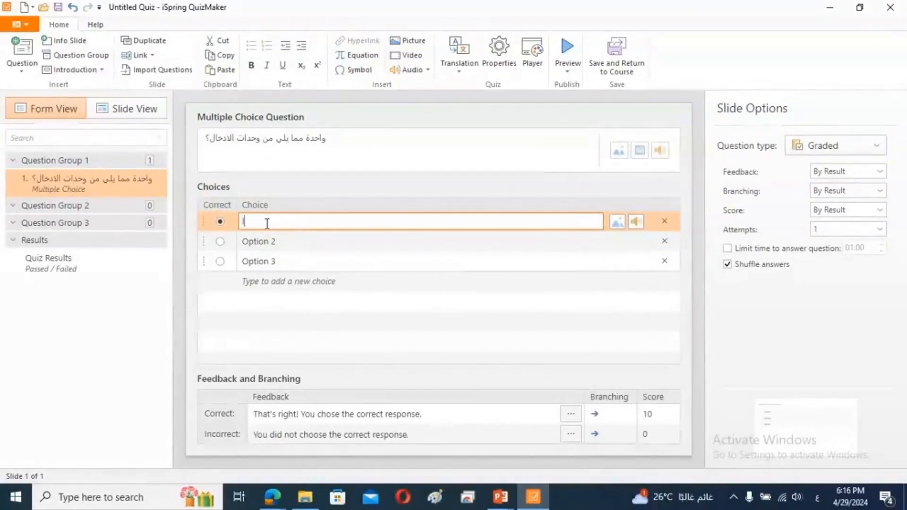
pyautogui.write('لماوس')
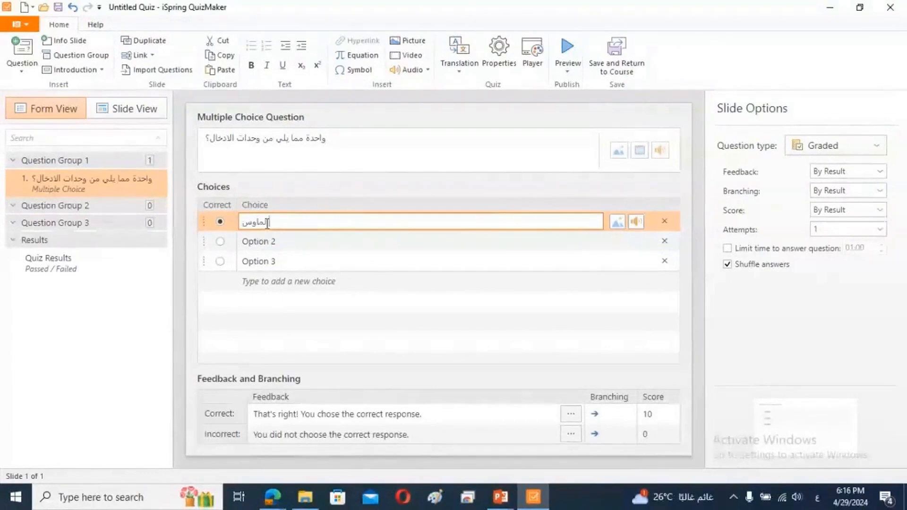
pyautogui.click(256, 247)
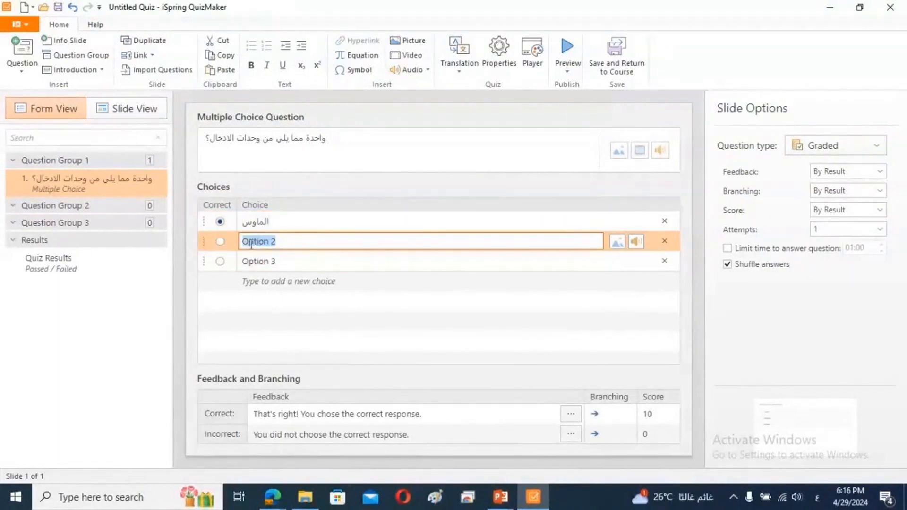
pyautogui.write('الطابعة')
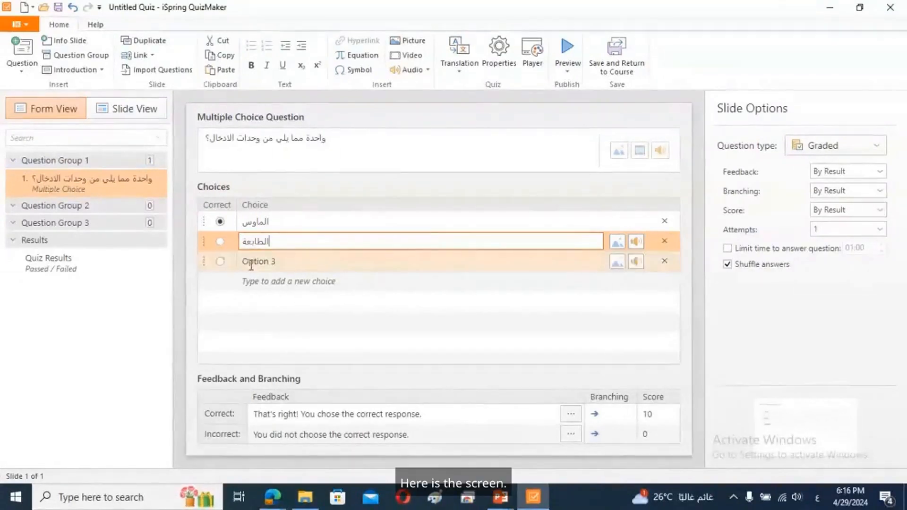
pyautogui.click(247, 268)
pyautogui.write('الشاشه')
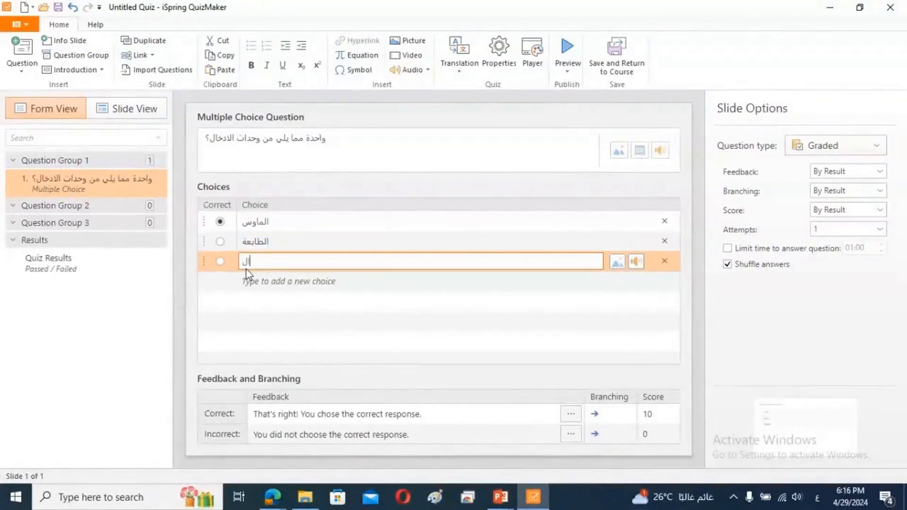
pyautogui.press('BackSpace')
pyautogui.write('ة')
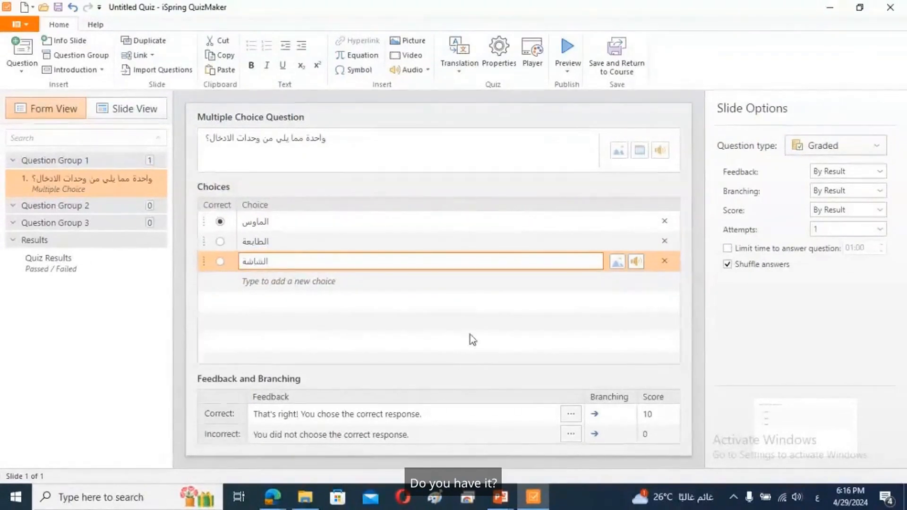
# Step: Add a fourth answer choice, "البروجكتور", to the question
pyautogui.click(272, 280)
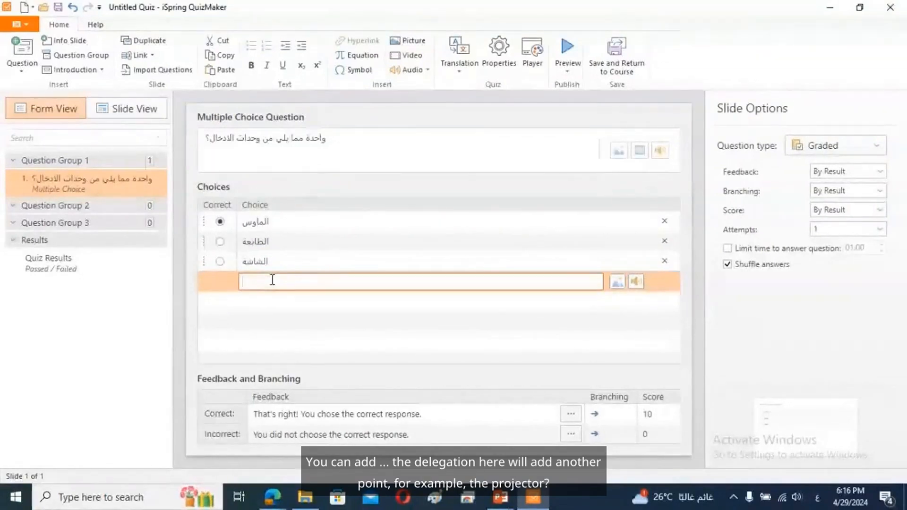
pyautogui.write('الب')
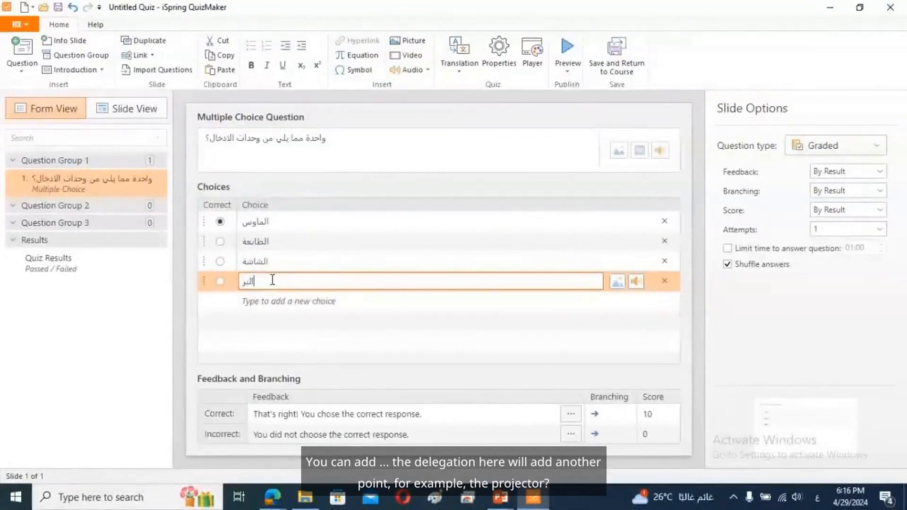
pyautogui.write('روجكتور')
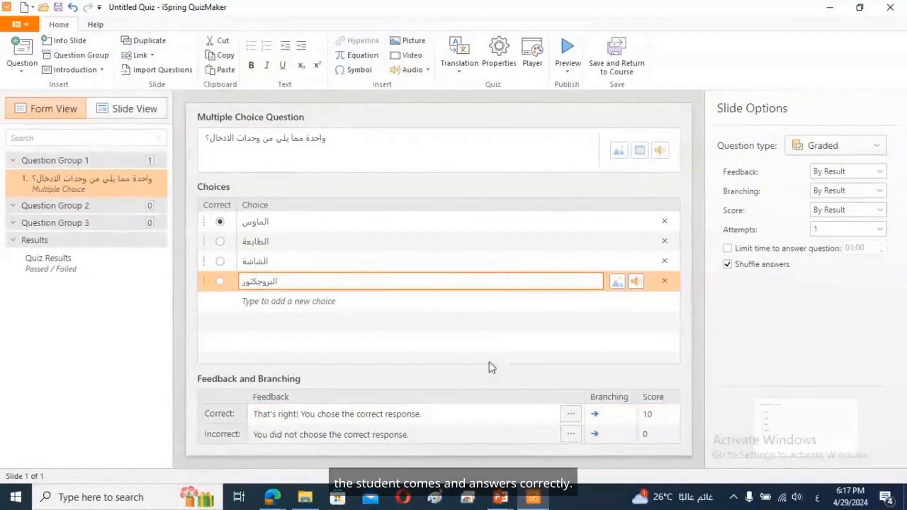
# Step: Set the score for a correct answer to 2, with its branching on Next Slide
pyautogui.click(648, 414)
pyautogui.write('2')
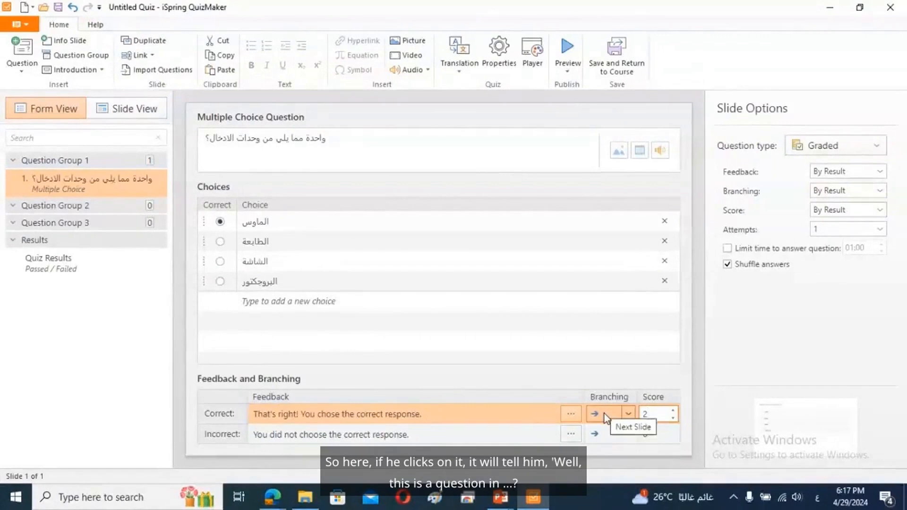
pyautogui.click(628, 417)
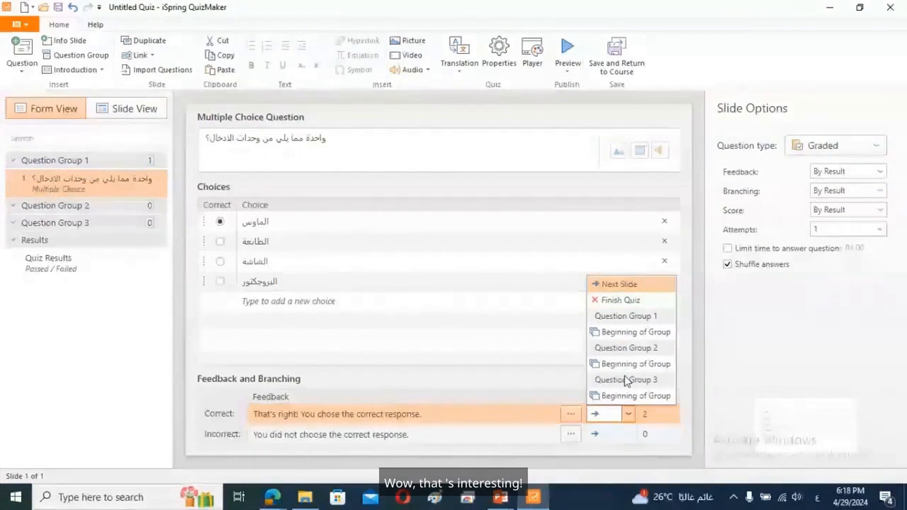
pyautogui.click(619, 284)
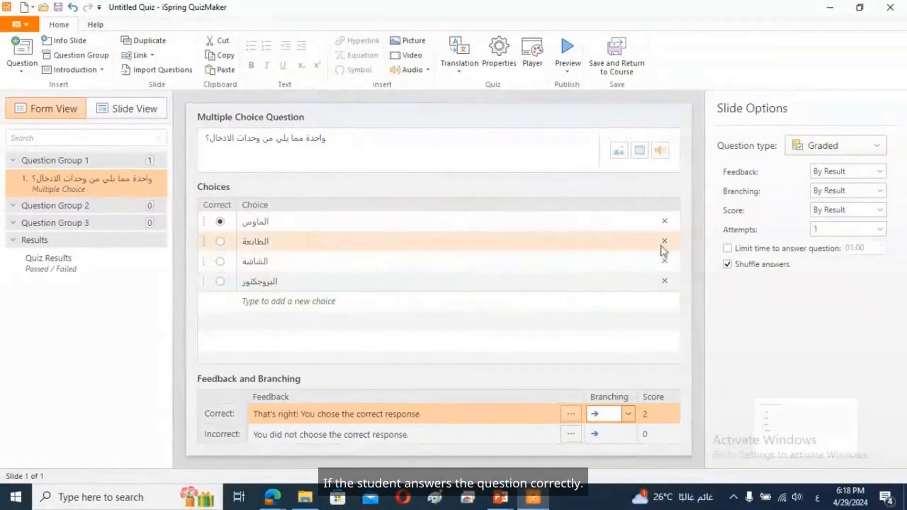
pyautogui.click(834, 174)
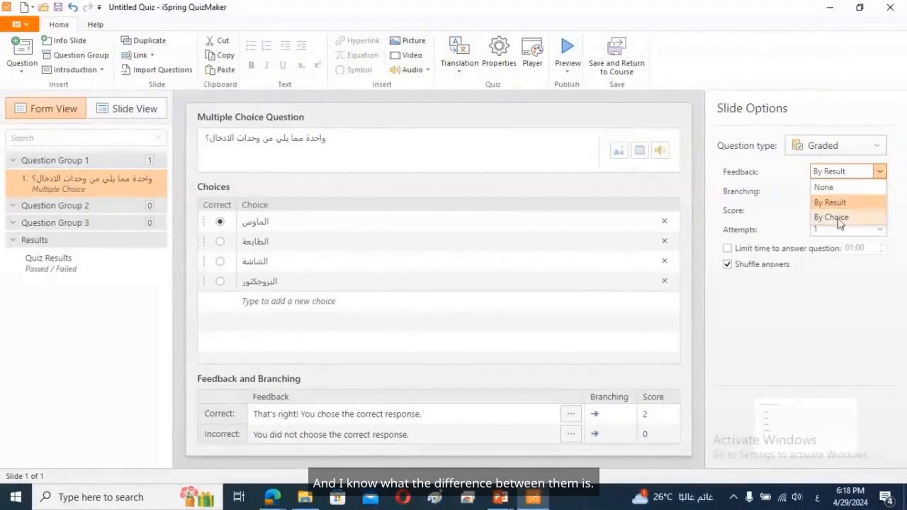
pyautogui.click(840, 172)
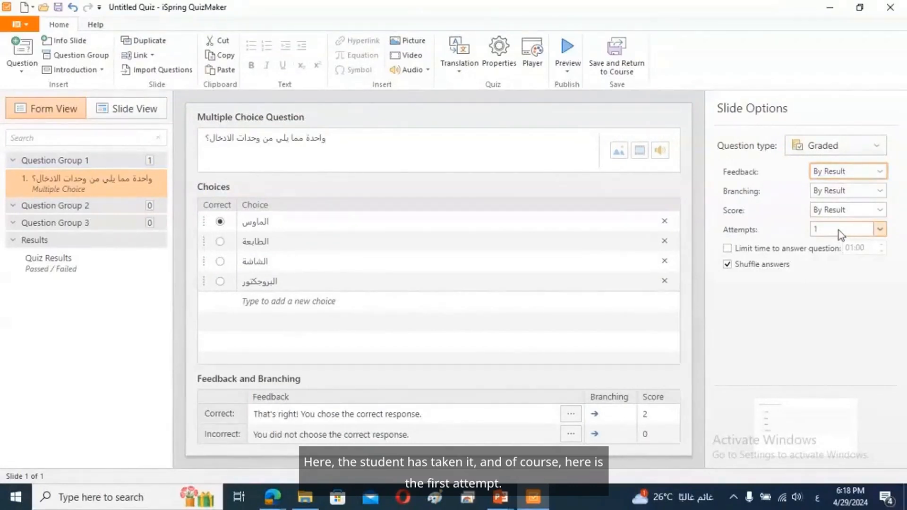
# Step: Enable the time limit for answering the question and set it to 20:00
pyautogui.click(727, 249)
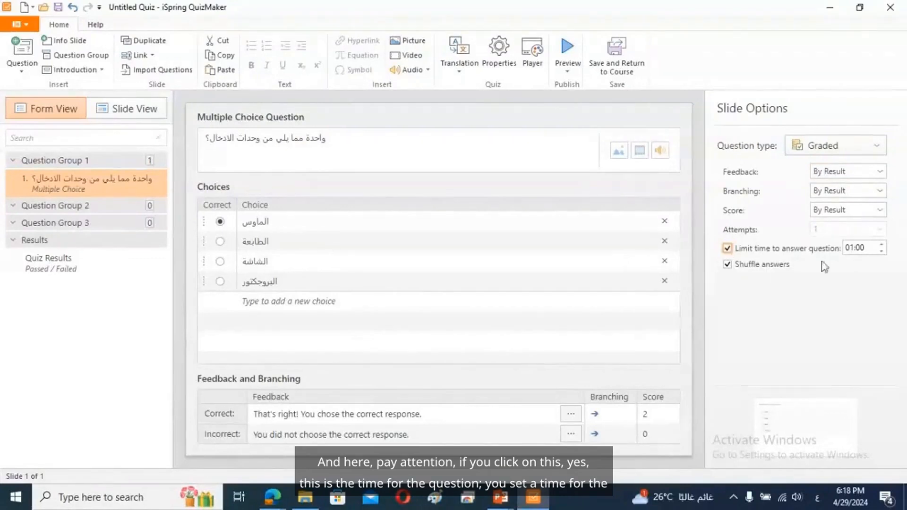
pyautogui.click(852, 248)
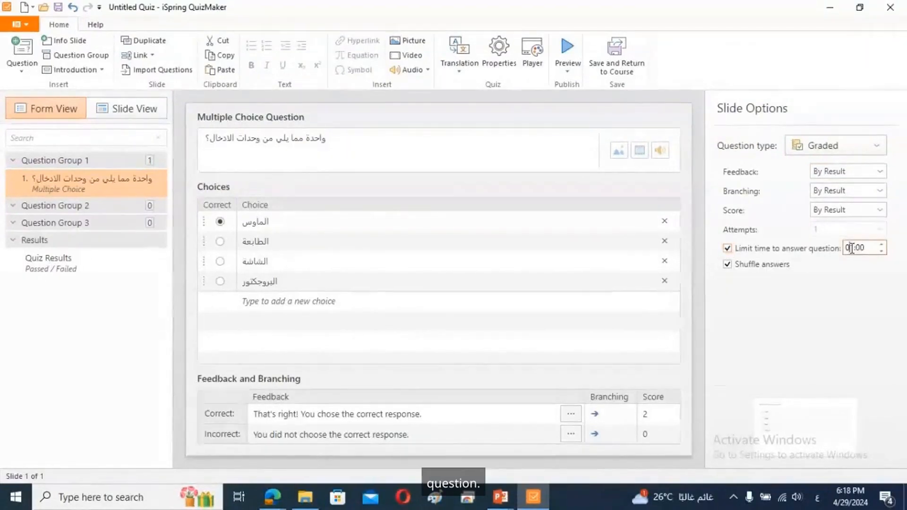
pyautogui.write('20')
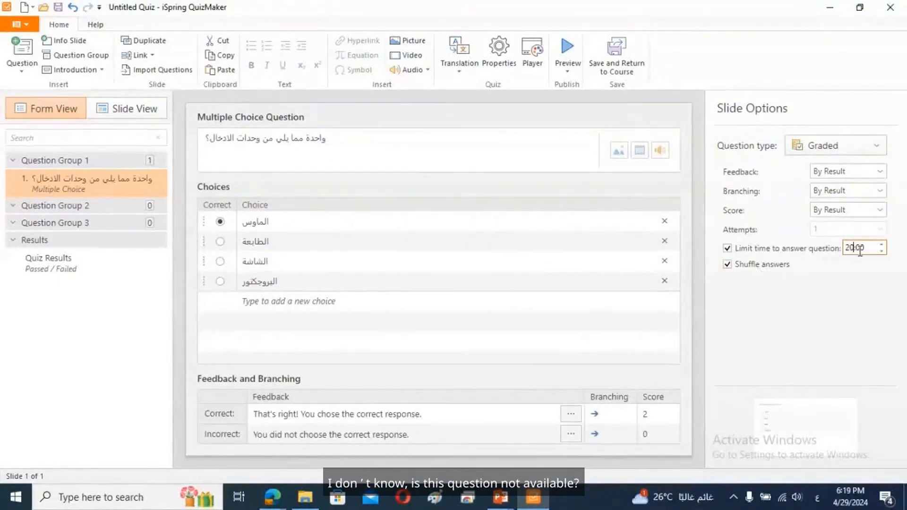
# Step: Open the available feedback modes for the question
pyautogui.click(838, 172)
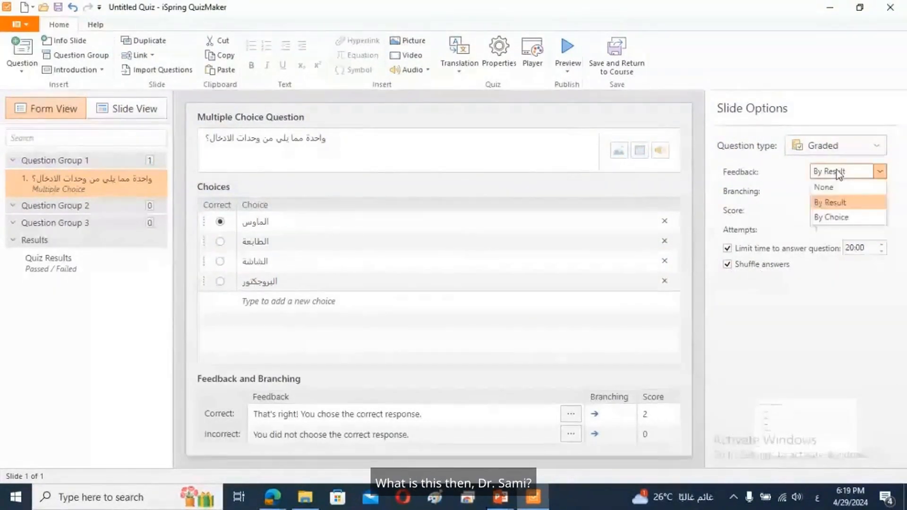